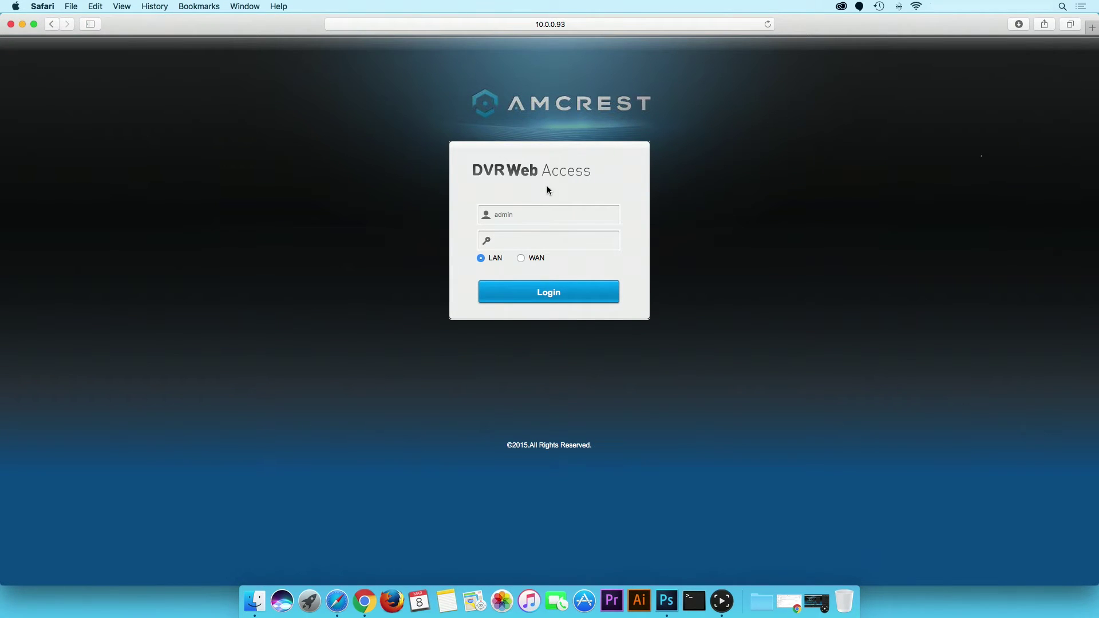
- Sign in as admin and open Info > Version, showing system version 3.200.AC24.0 built 2015-05-15
click(545, 237)
text(••••••)
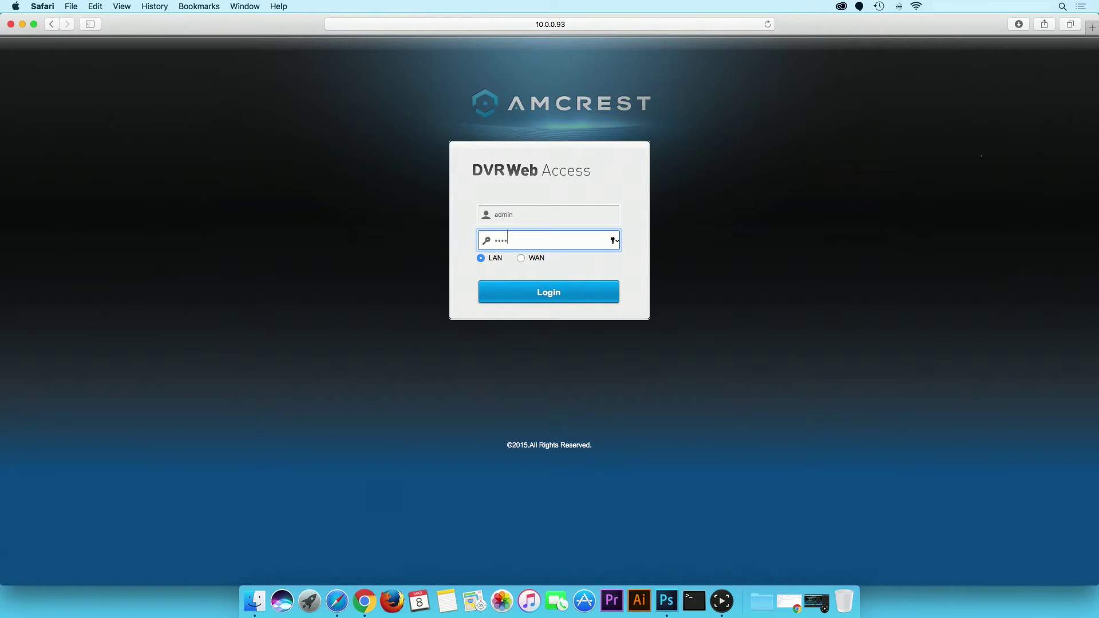
click(547, 293)
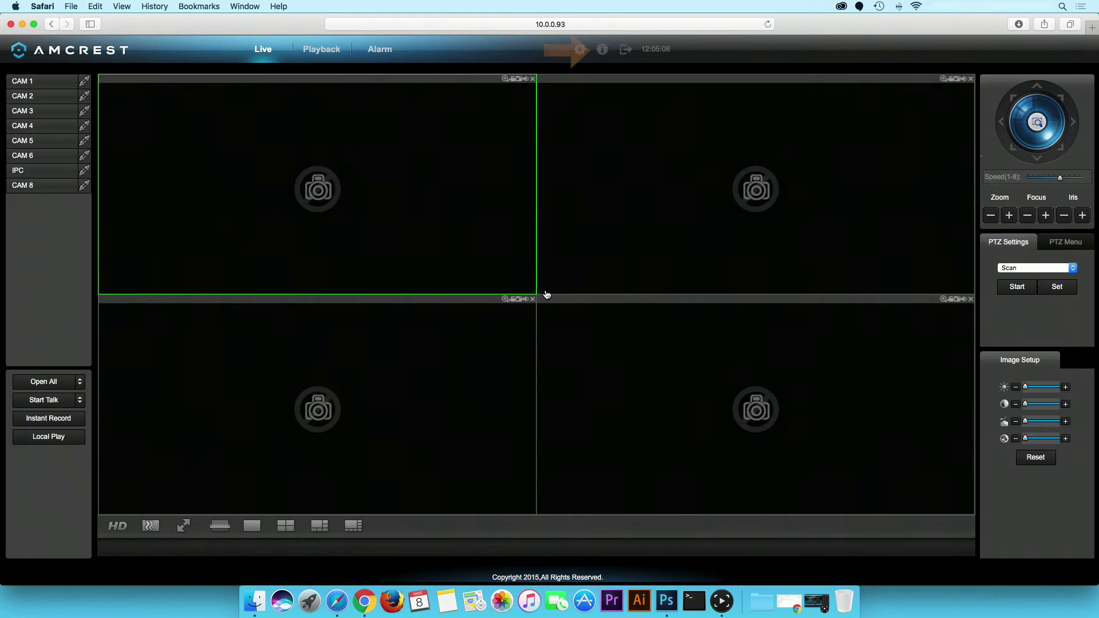
click(602, 51)
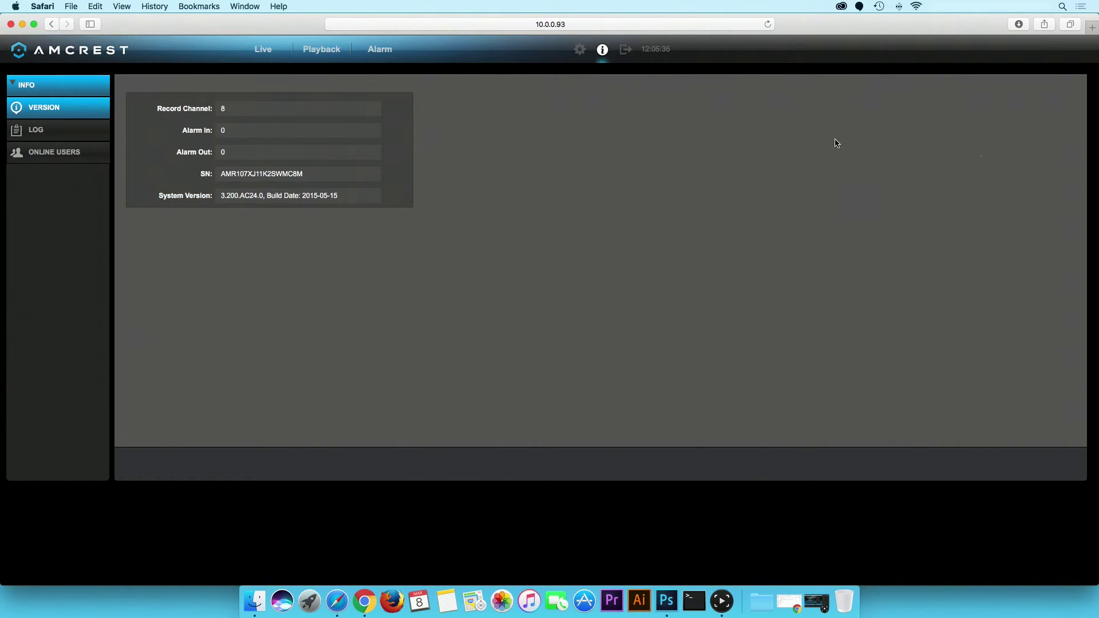
click(1091, 28)
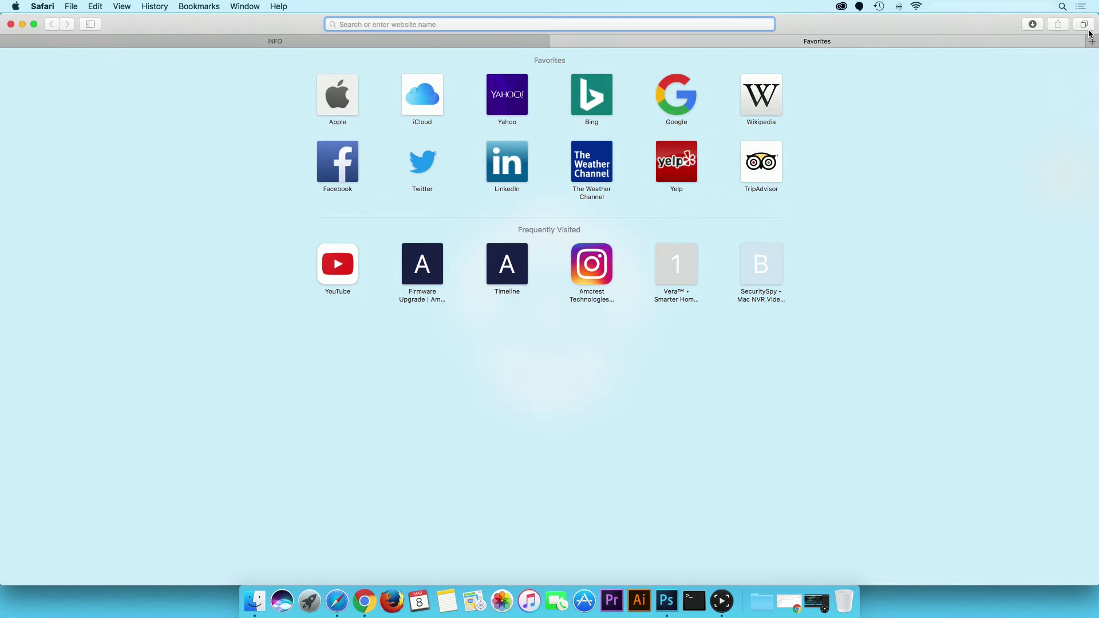
text(www.)
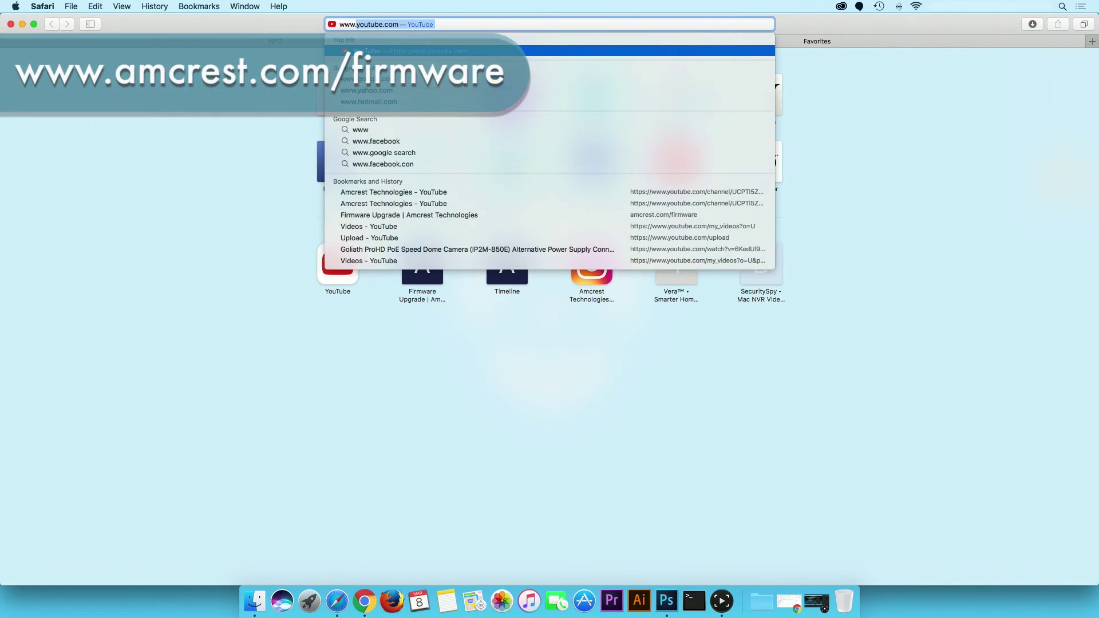
text(amcrest.com)
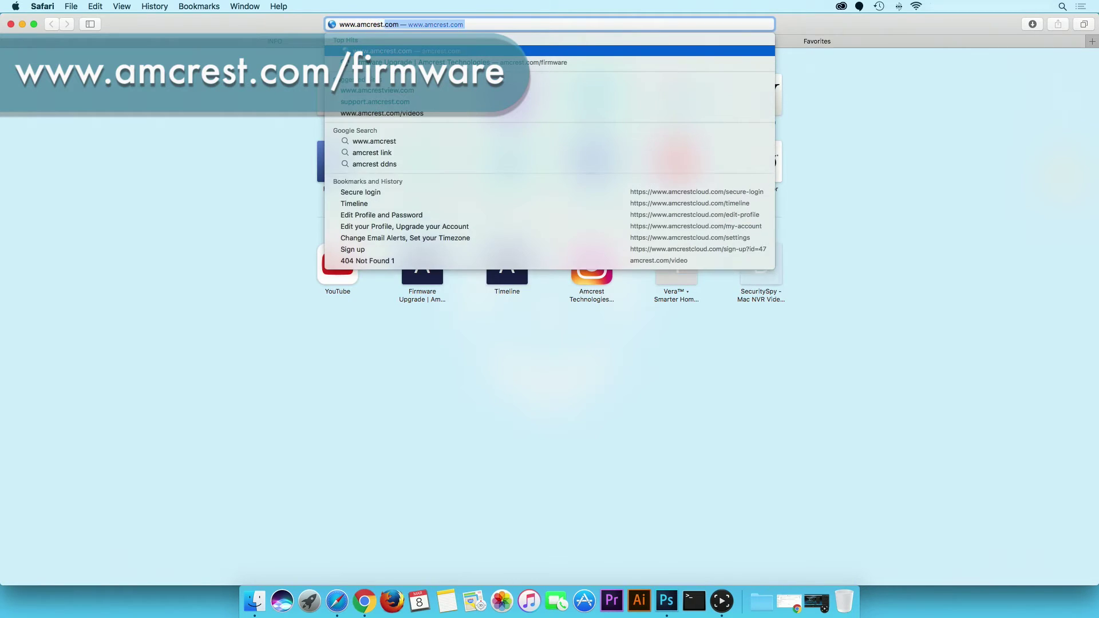
text(/firmware)
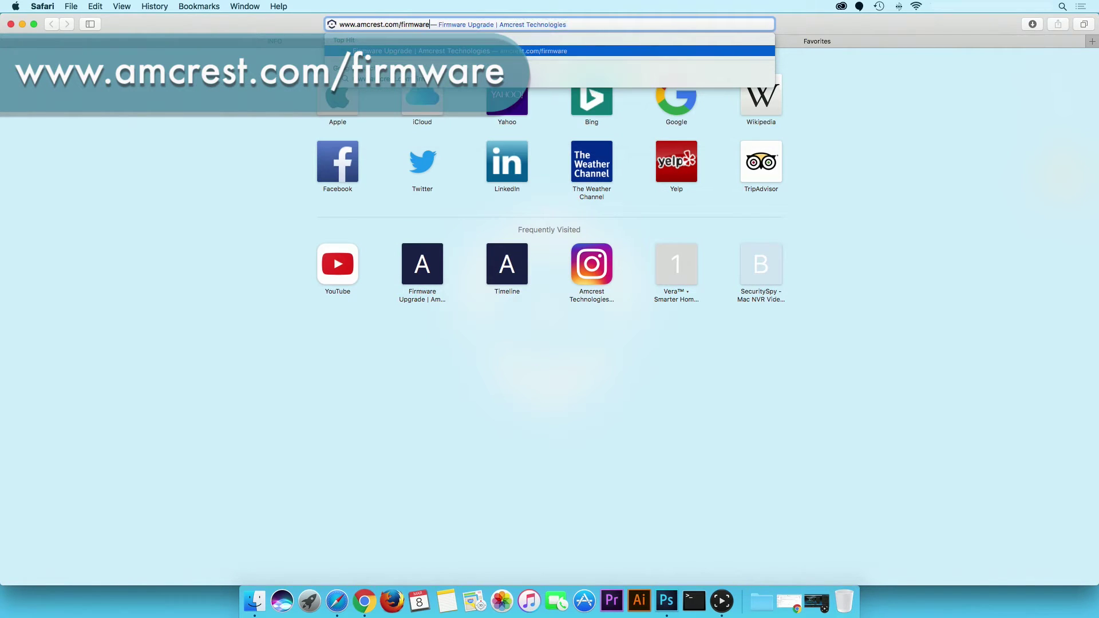
key(Return)
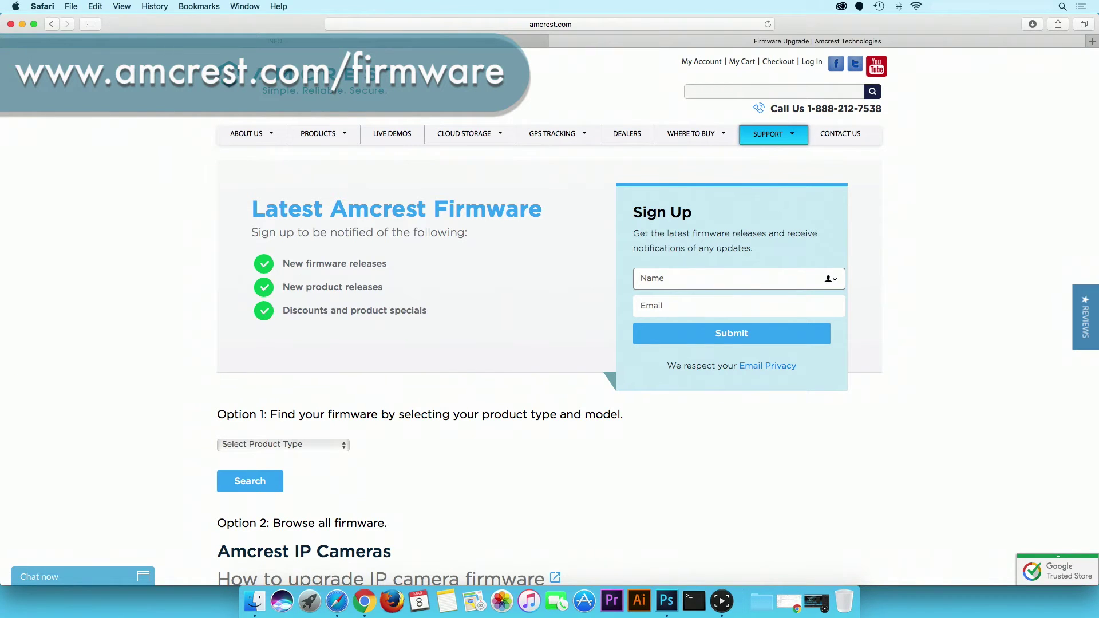
- Scroll past the IP camera and 720p DVR tables to the 1080p DVRs list showing AMDV10808-S3
scroll(952, 204, down, 15)
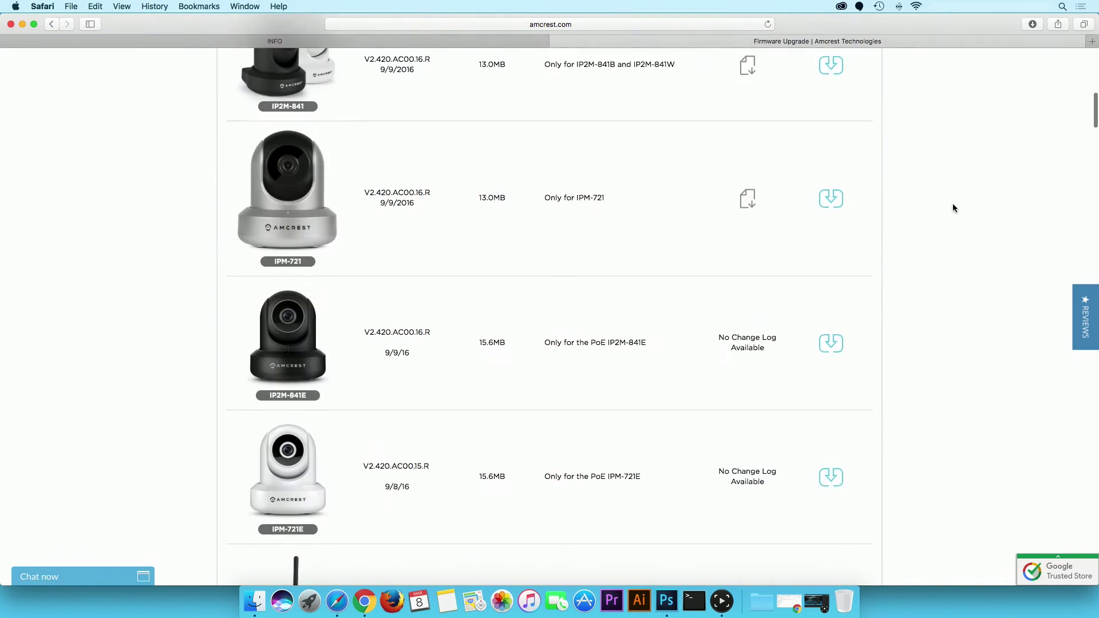
scroll(953, 208, down, 20)
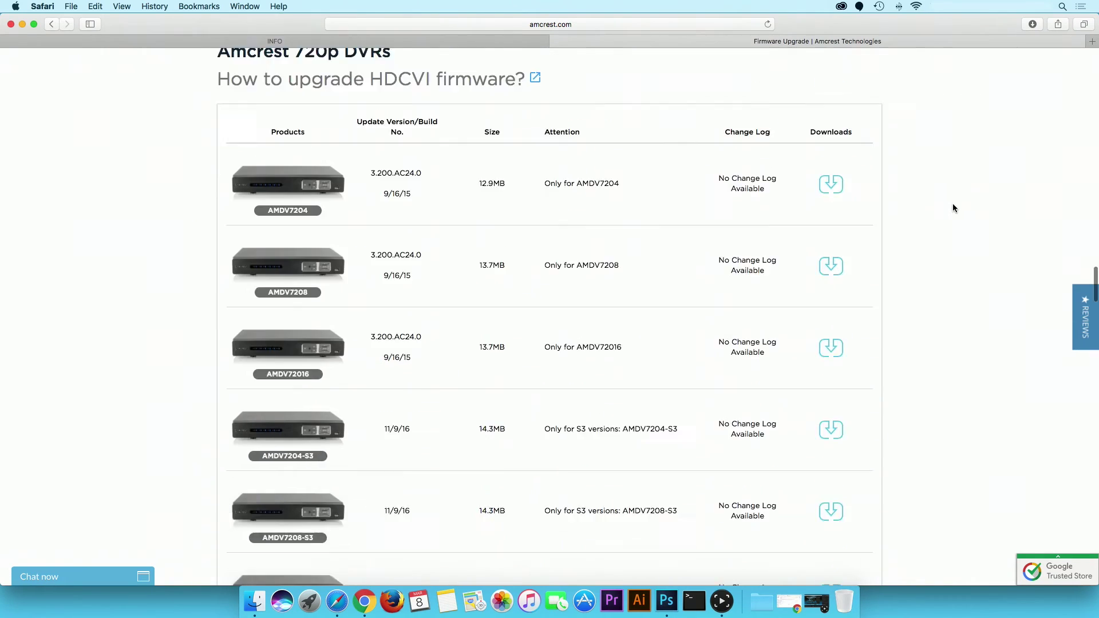
scroll(953, 207, down, 15)
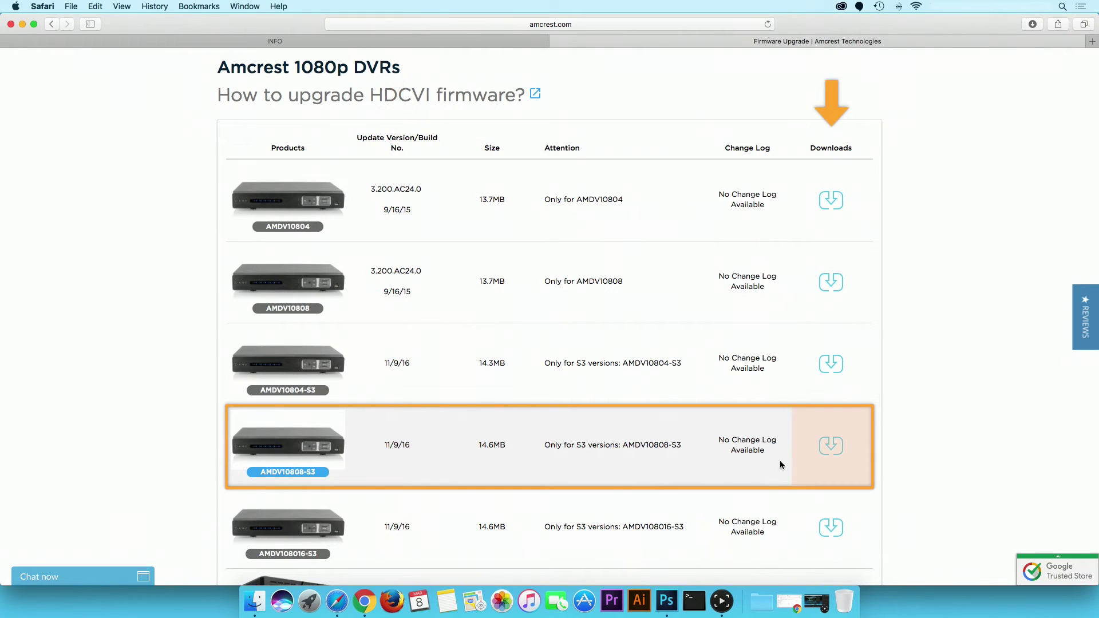
- Download the AMDV10808-S3 firmware, check it in the Downloads folder, and return to the DVR Info page
click(833, 449)
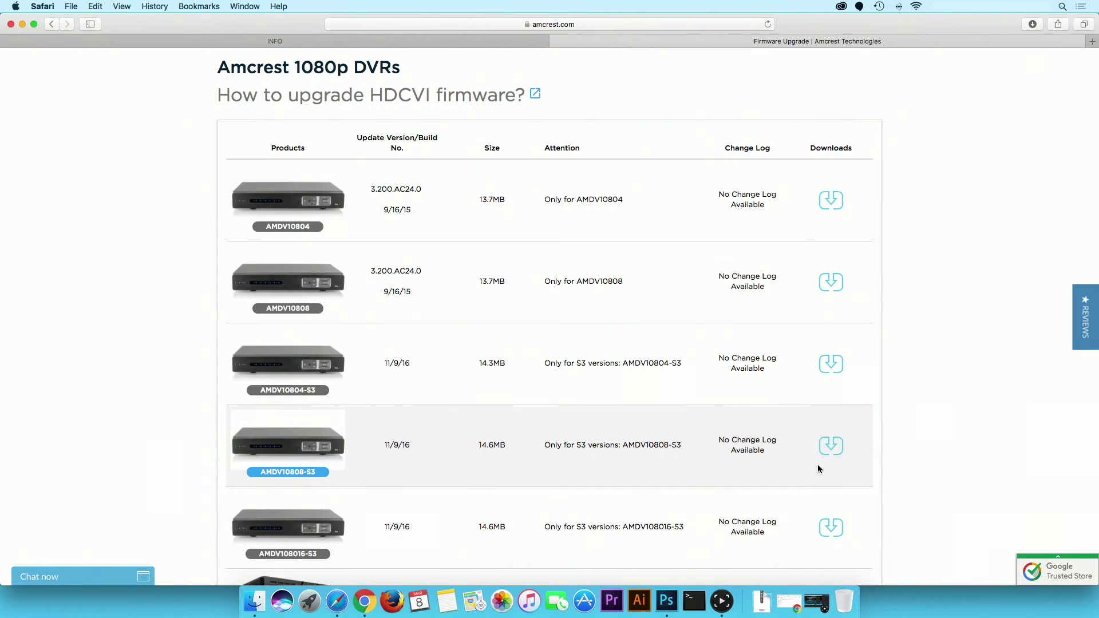
click(768, 595)
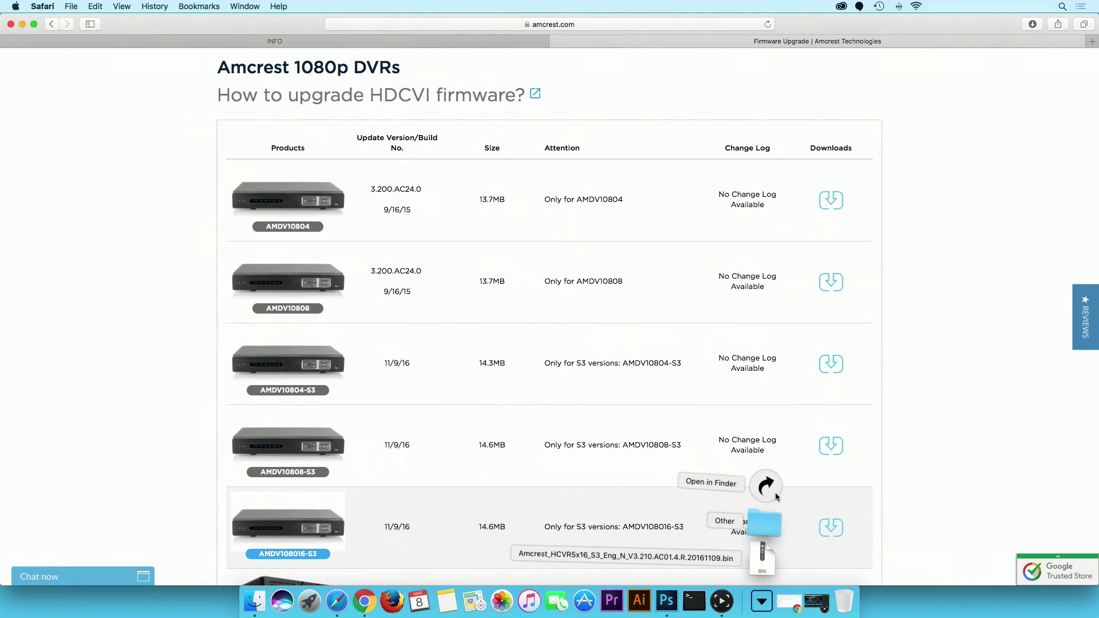
click(774, 491)
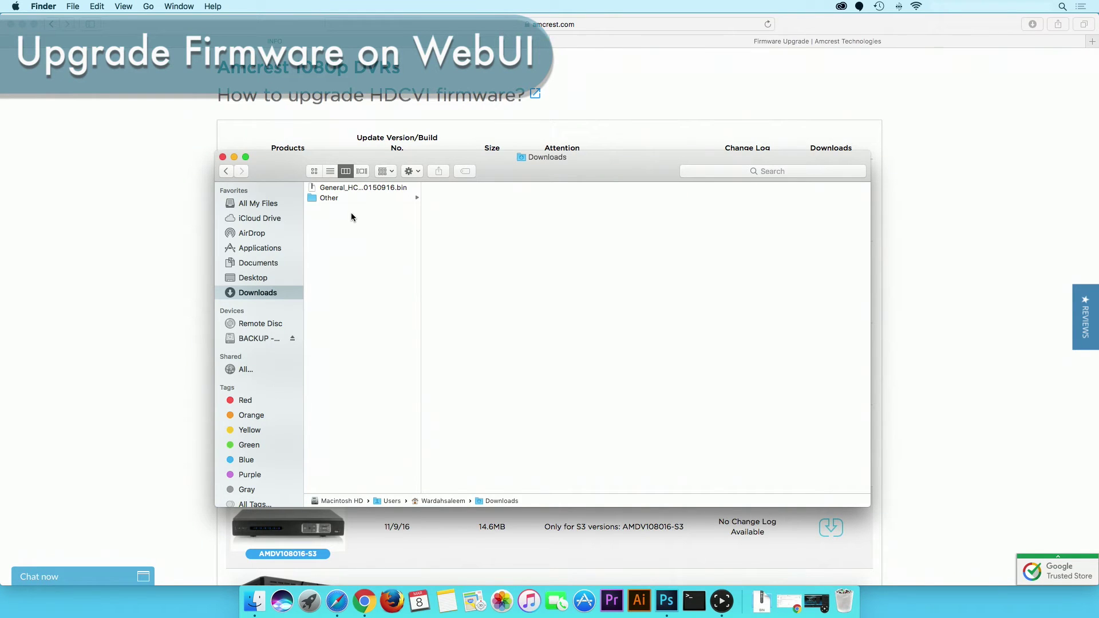
click(234, 157)
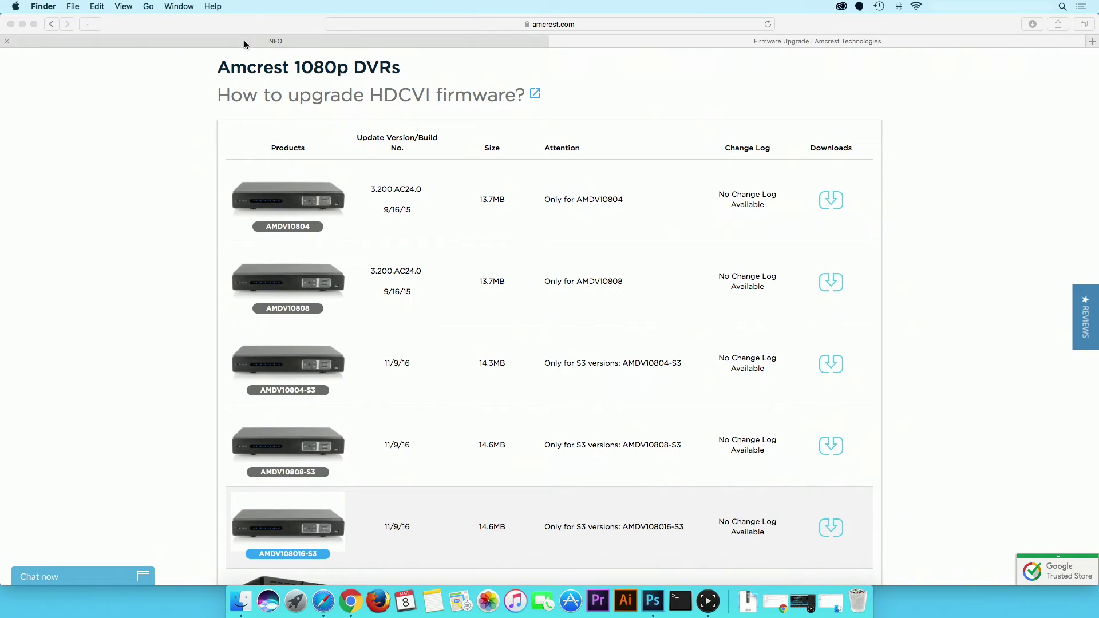
click(307, 39)
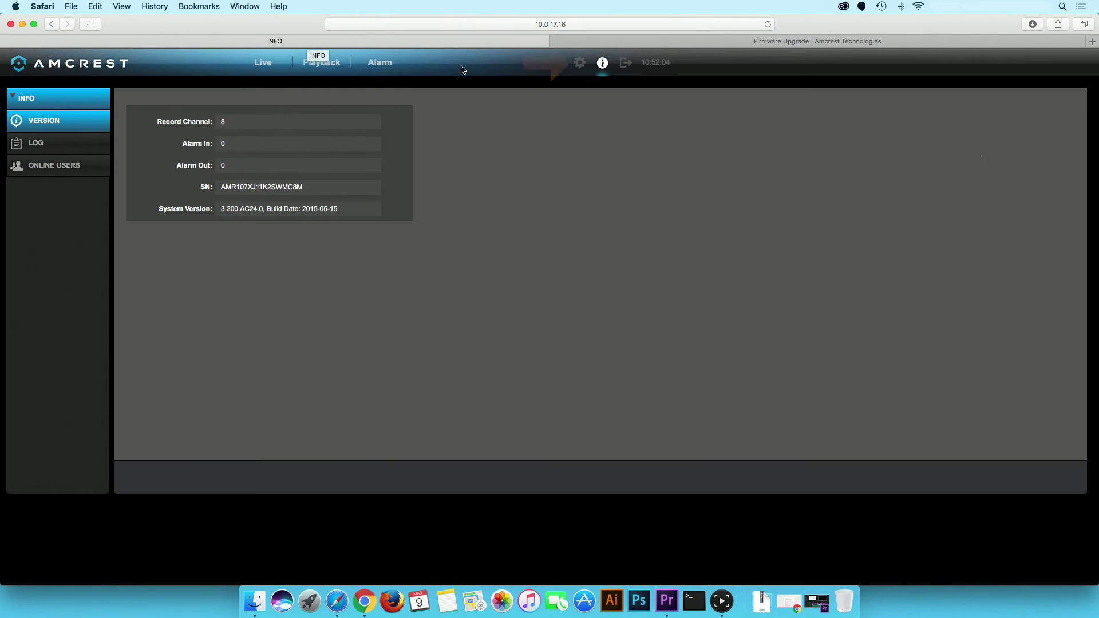
- Upload the downloaded 20161109 .bin firmware in System > System Update and start the upgrade
click(580, 64)
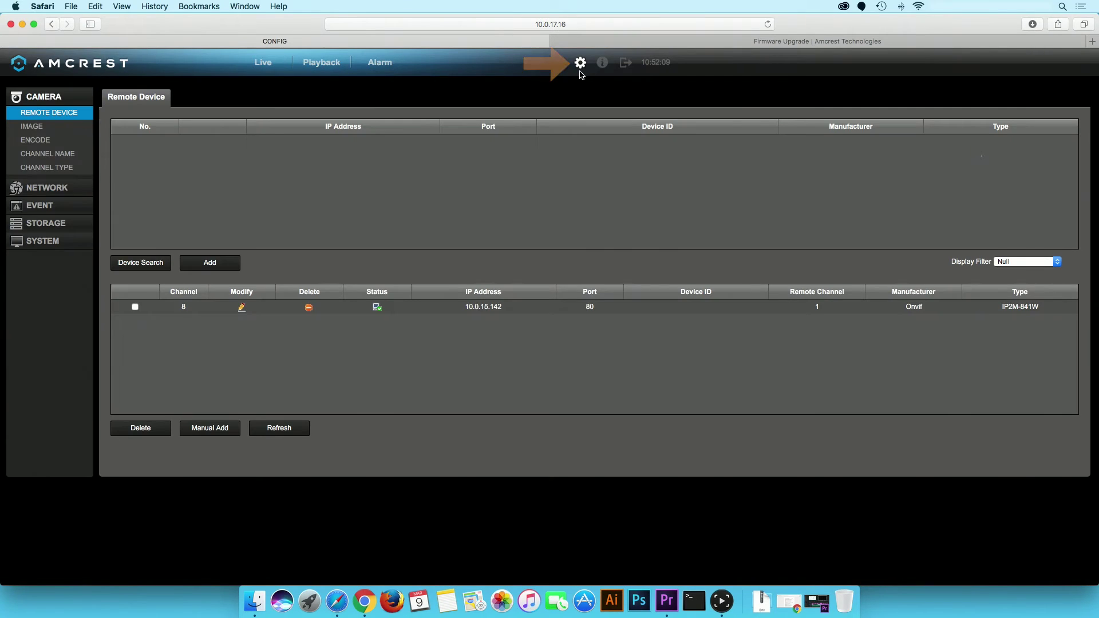
click(55, 241)
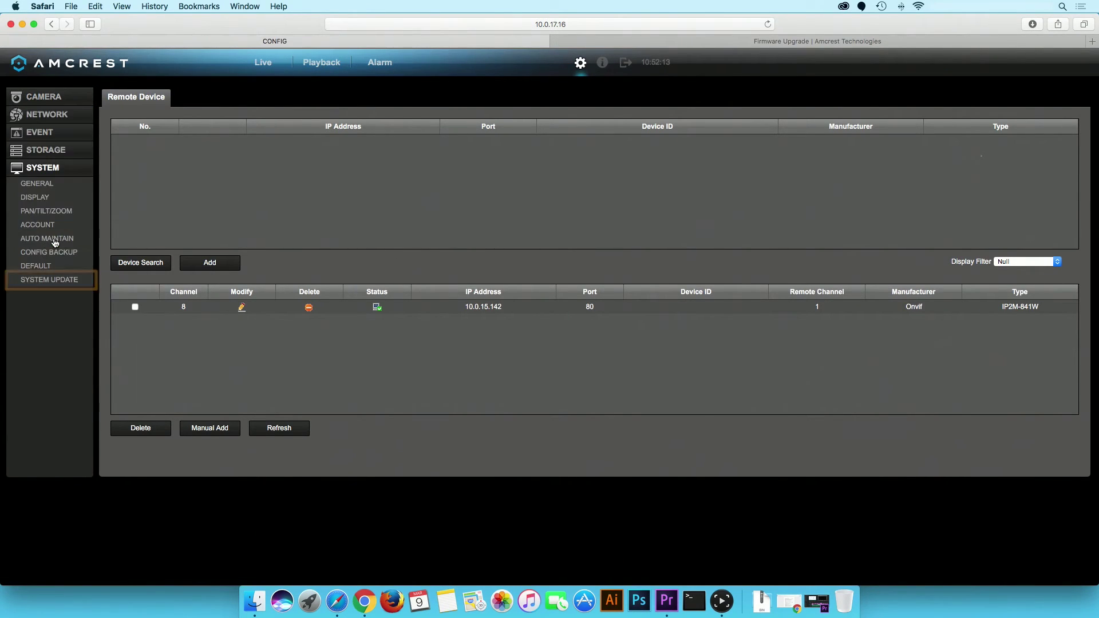
click(50, 281)
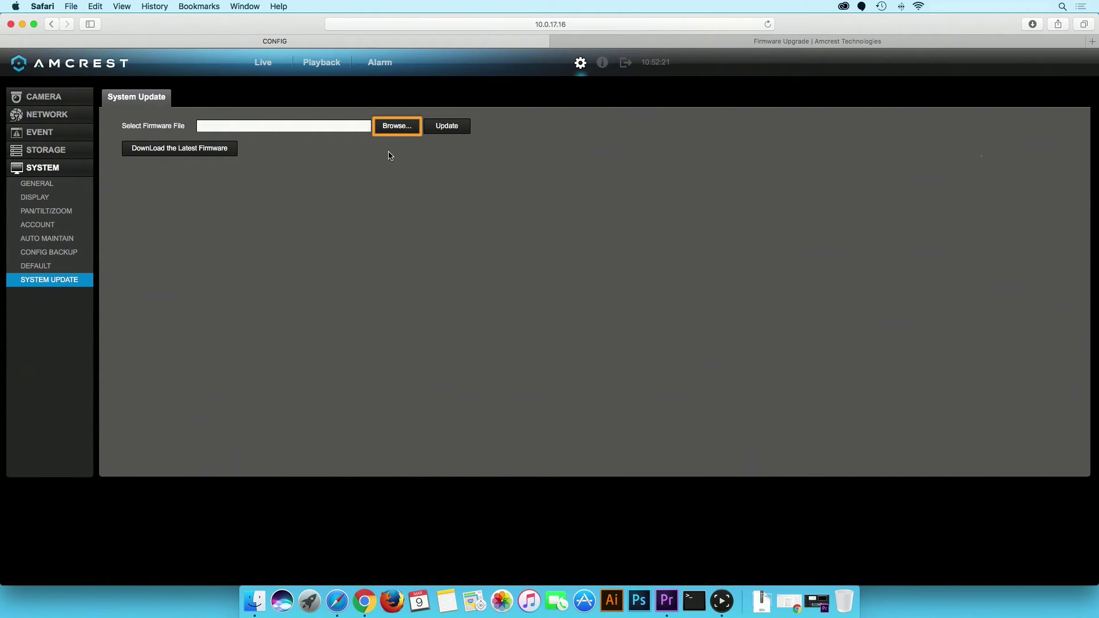
click(391, 131)
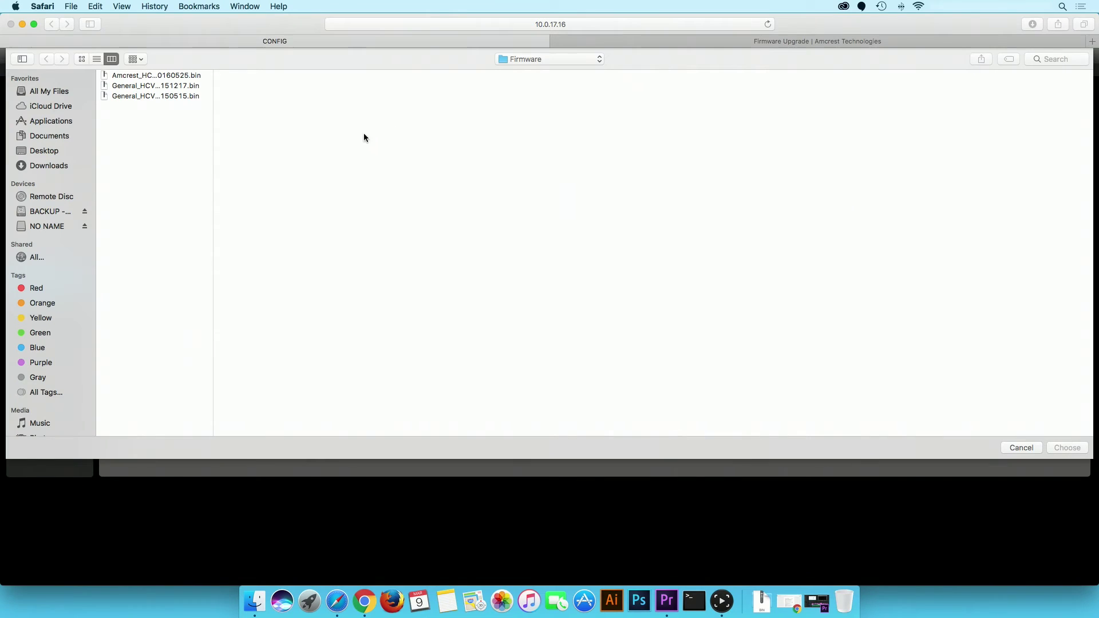
click(31, 165)
double_click(127, 79)
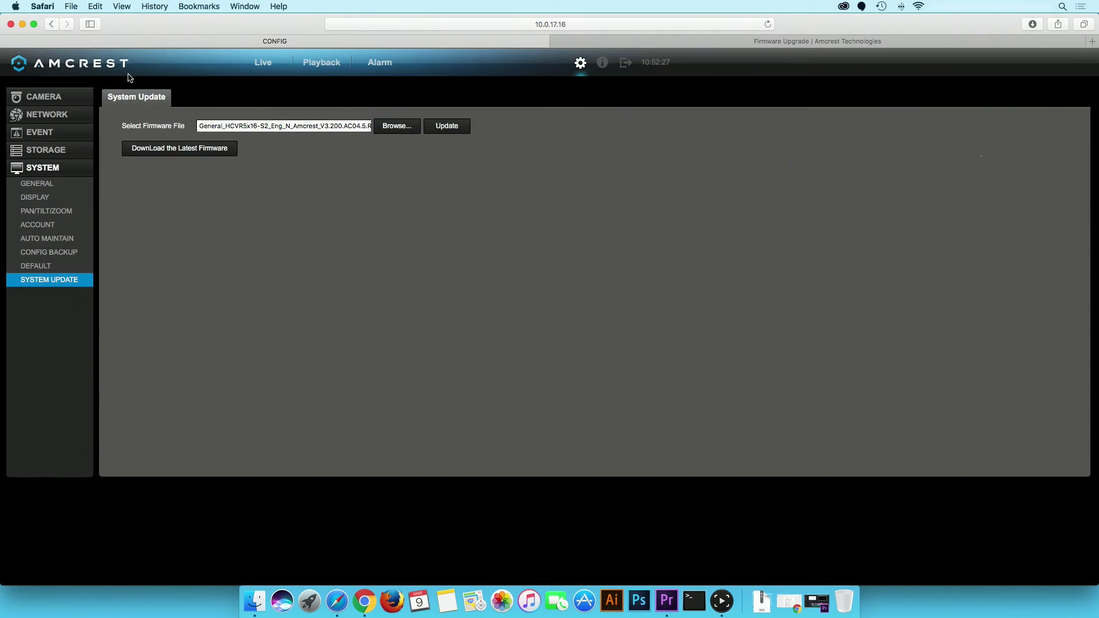
click(446, 127)
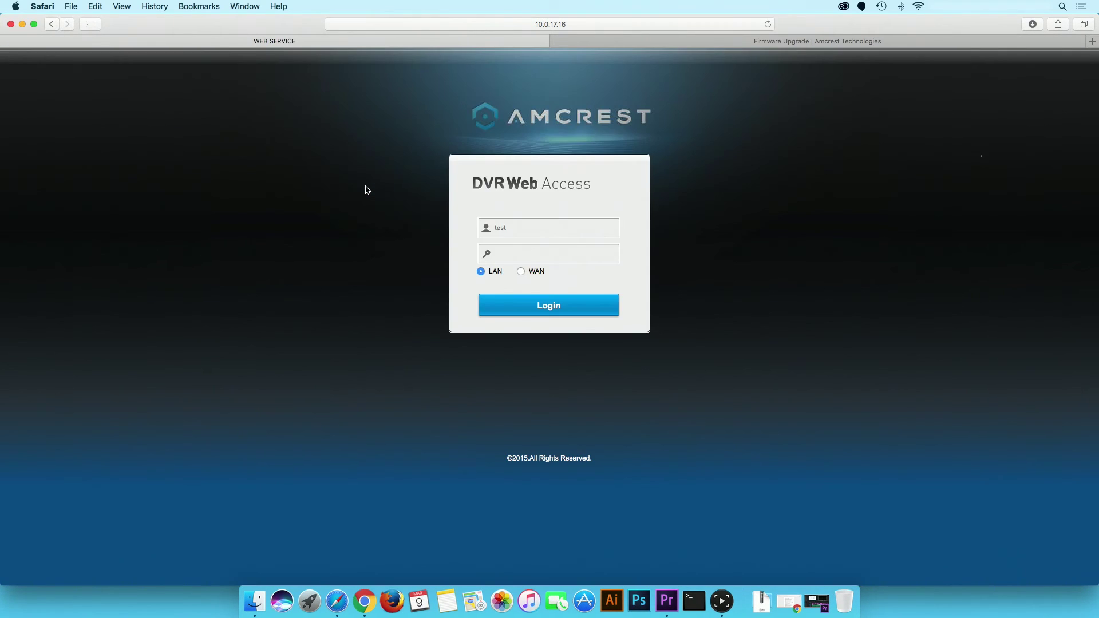
- Reload the page after the reboot, log back in, and switch the IPC camera to Main Stream
click(768, 24)
click(767, 24)
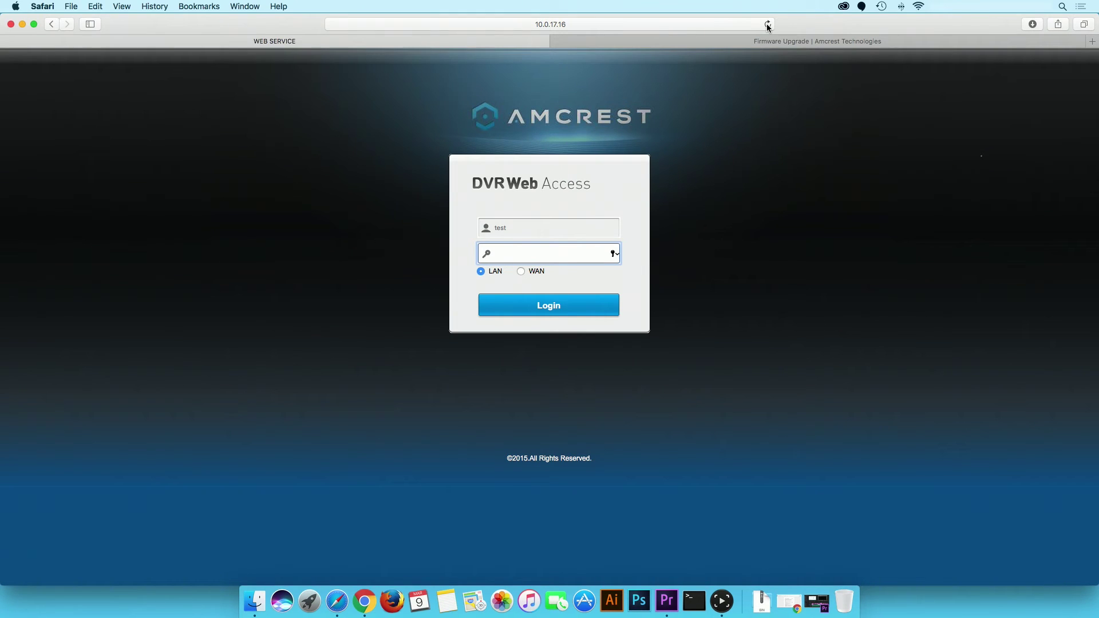
text(••••••)
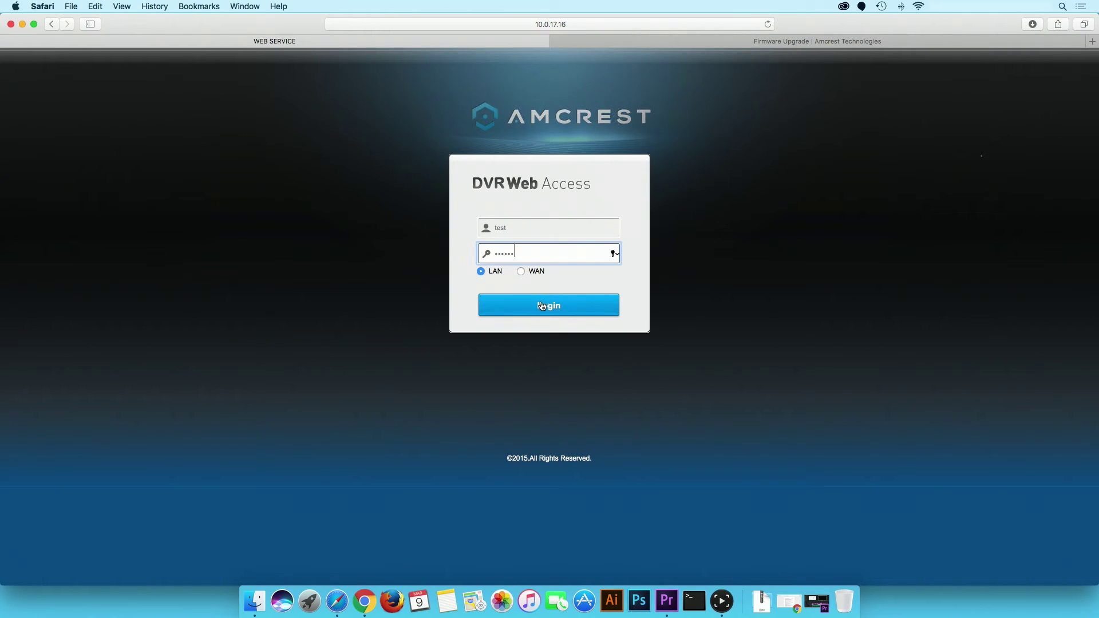
click(541, 306)
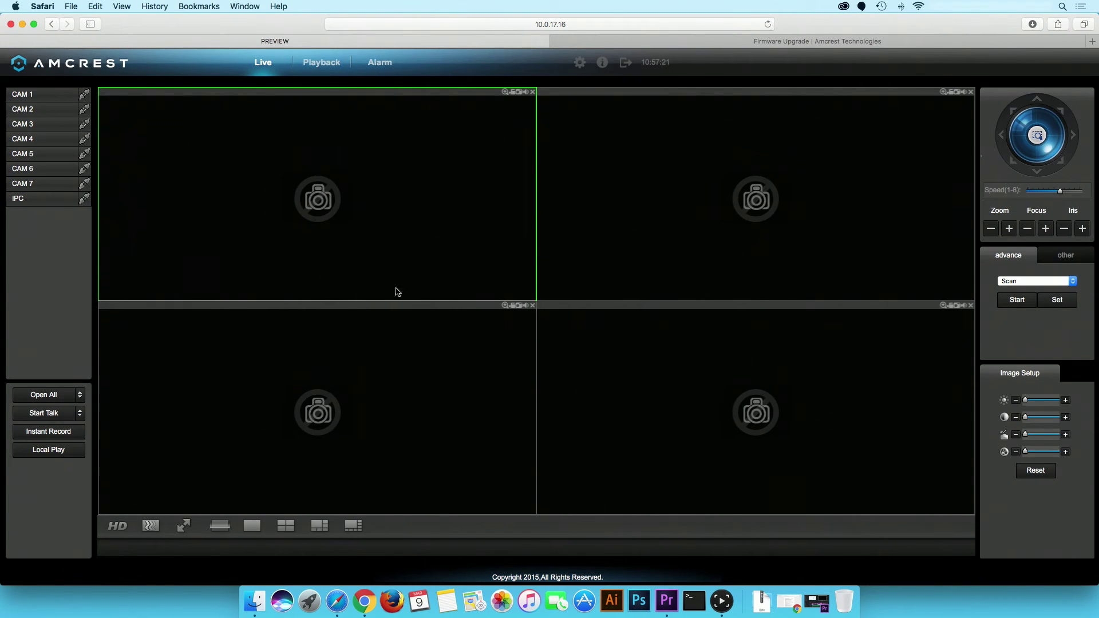
click(84, 199)
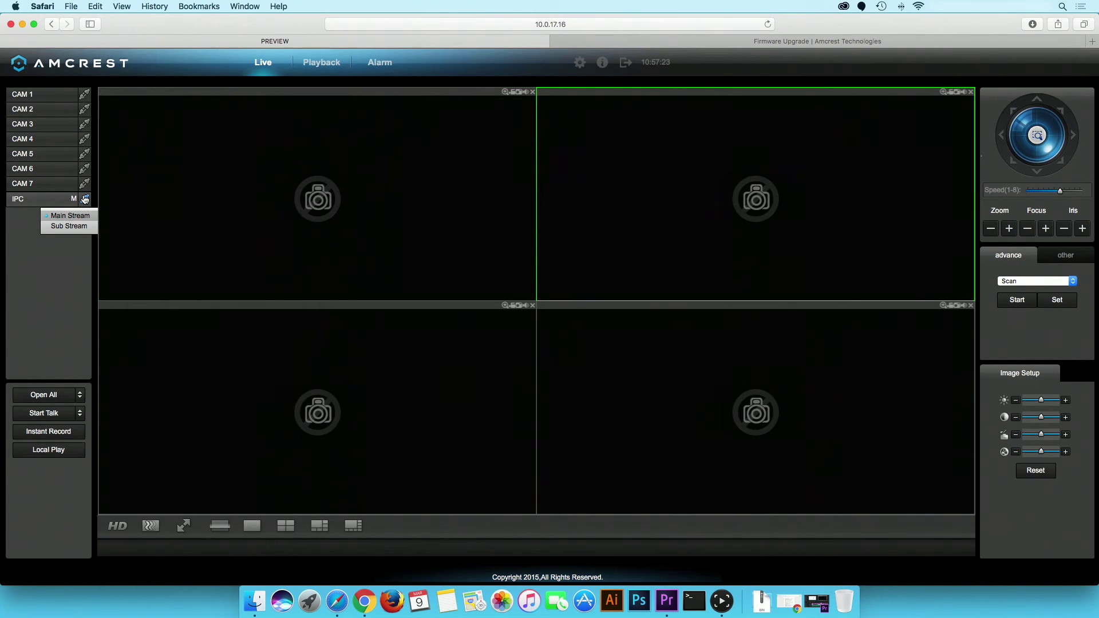
click(70, 215)
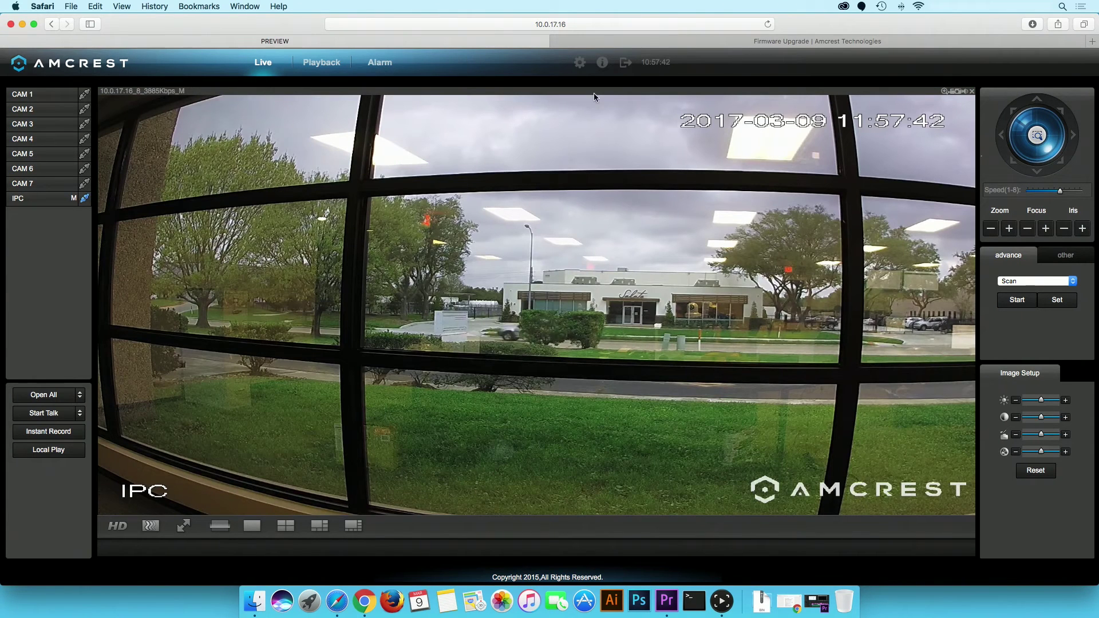
- Open the DVR's information page with version details, then bring up a Finder window
click(602, 64)
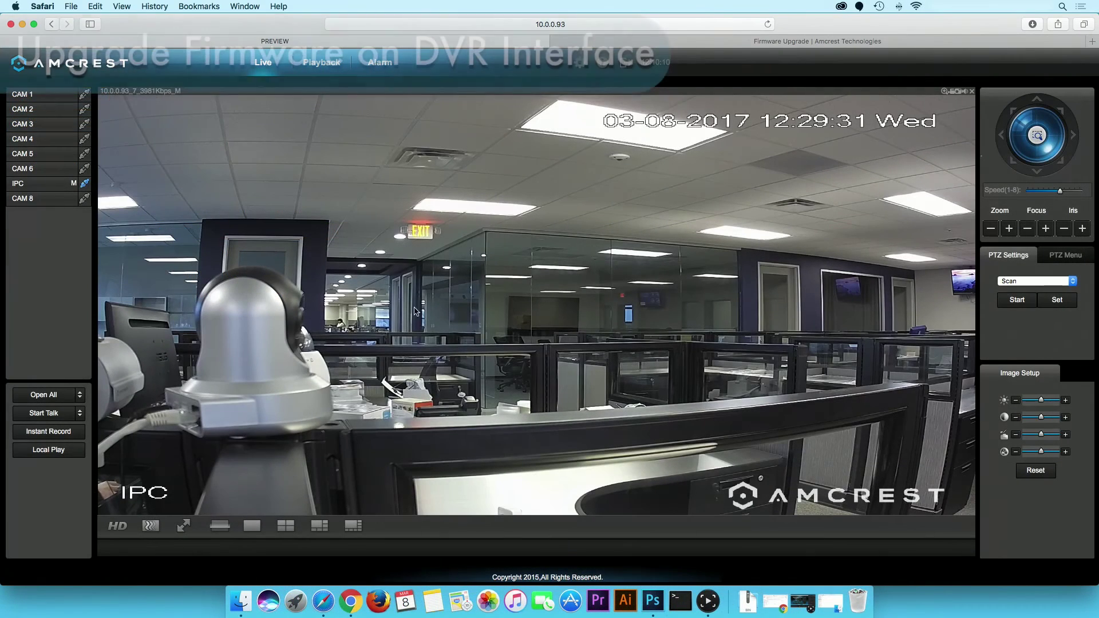
click(246, 598)
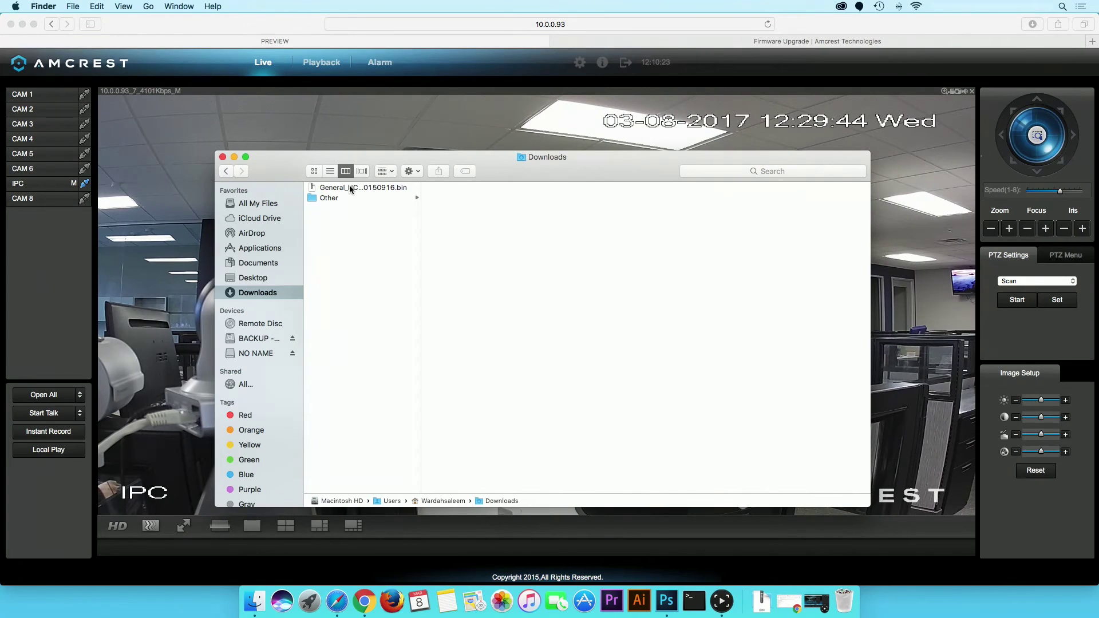
- Copy the General_H…150916.bin firmware file from Downloads onto the NO NAME drive
drag(350, 189, 250, 355)
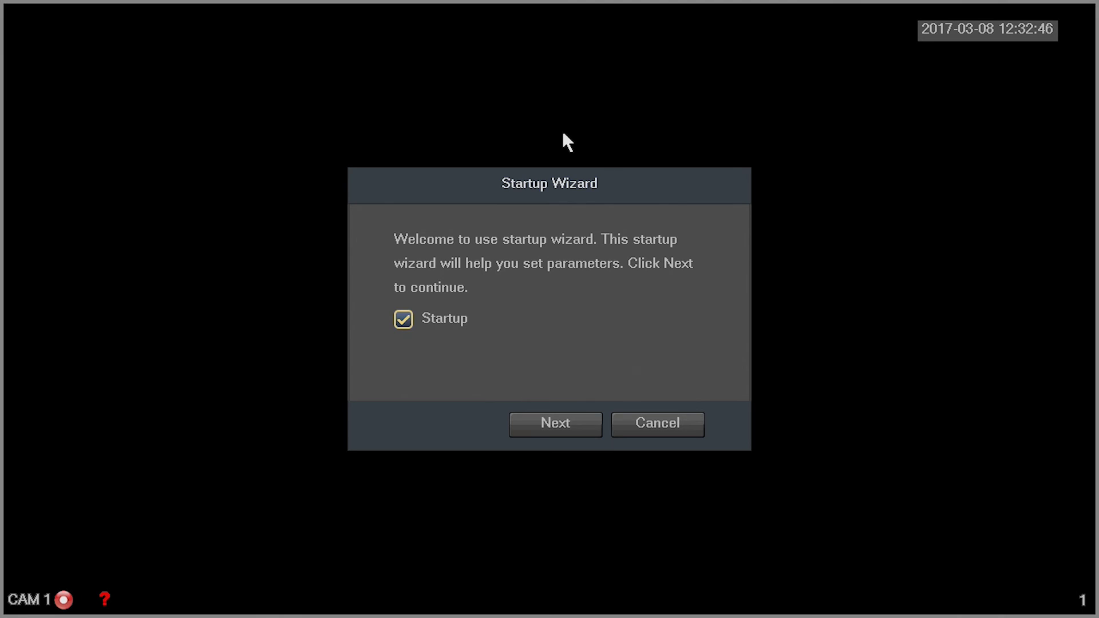
- Cancel the Startup Wizard, log in through the Main Menu, and open System settings
click(682, 420)
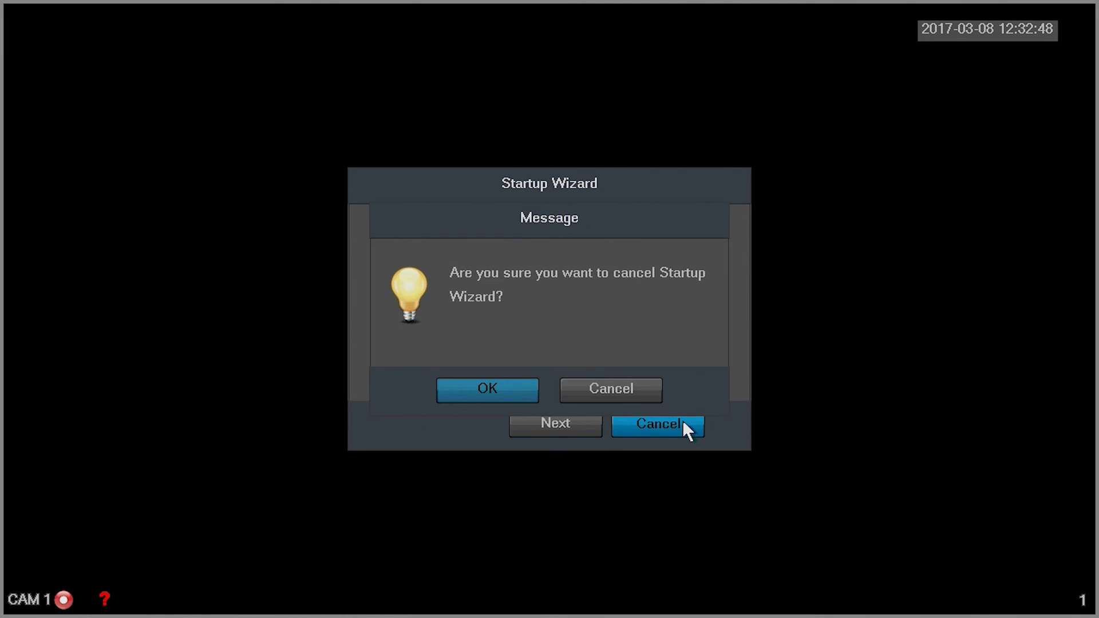
click(520, 385)
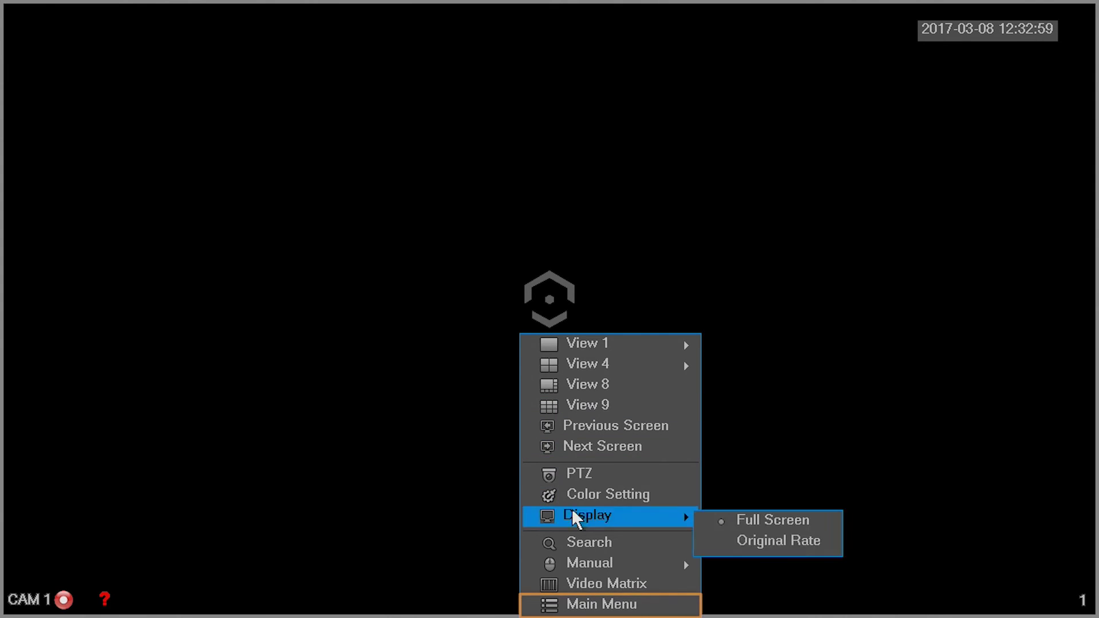
click(585, 607)
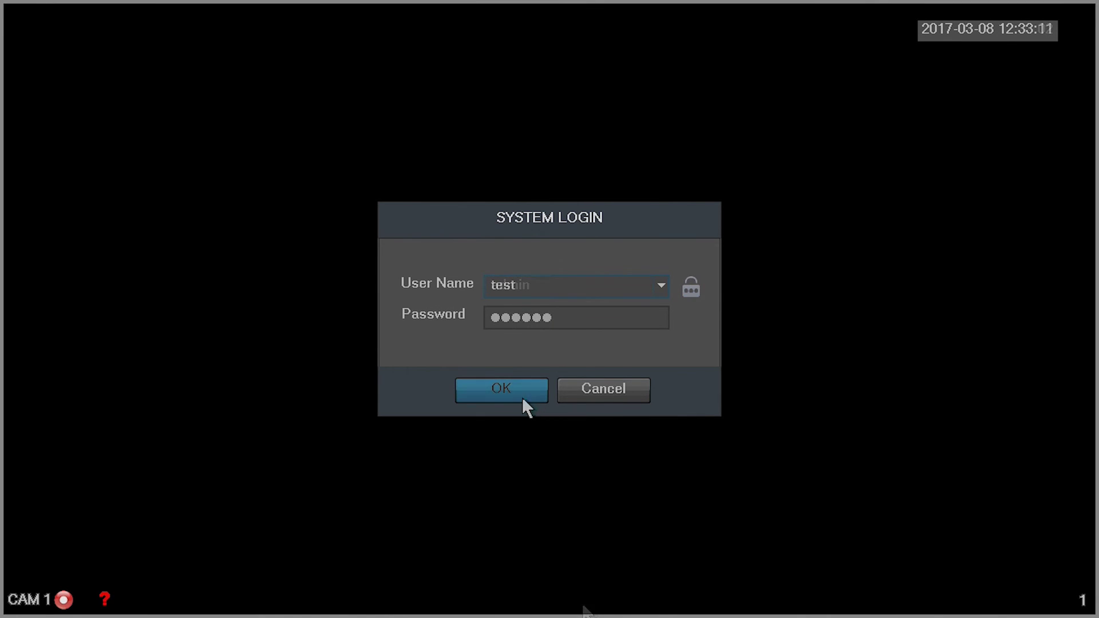
click(498, 390)
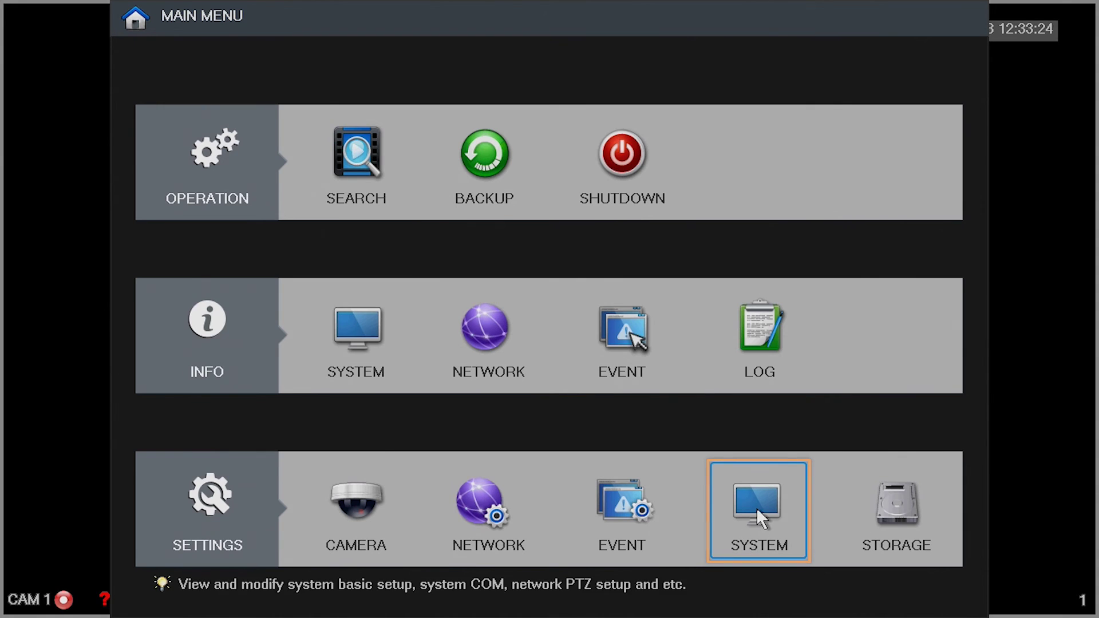
click(757, 507)
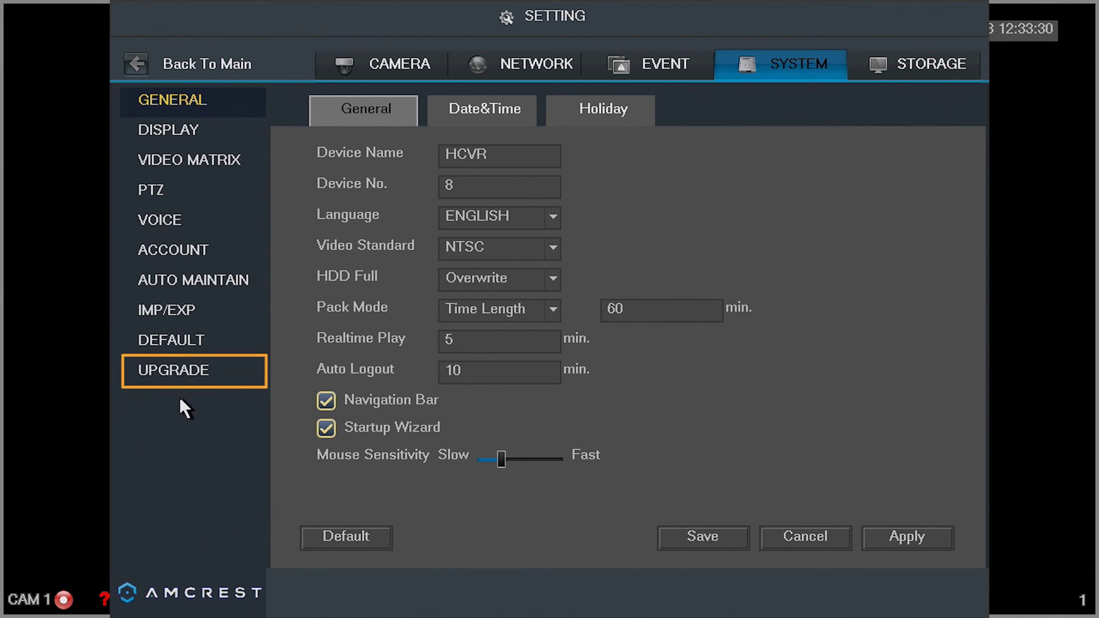
- Install the 20161109 .bin firmware from the USB disk via the UPGRADE page
click(177, 369)
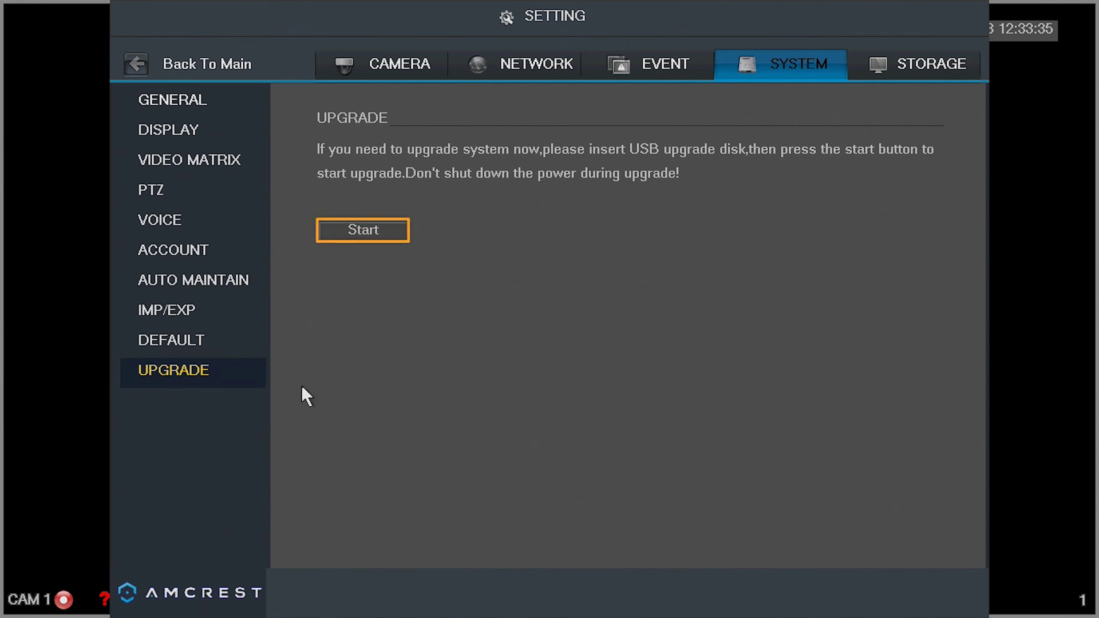
click(364, 229)
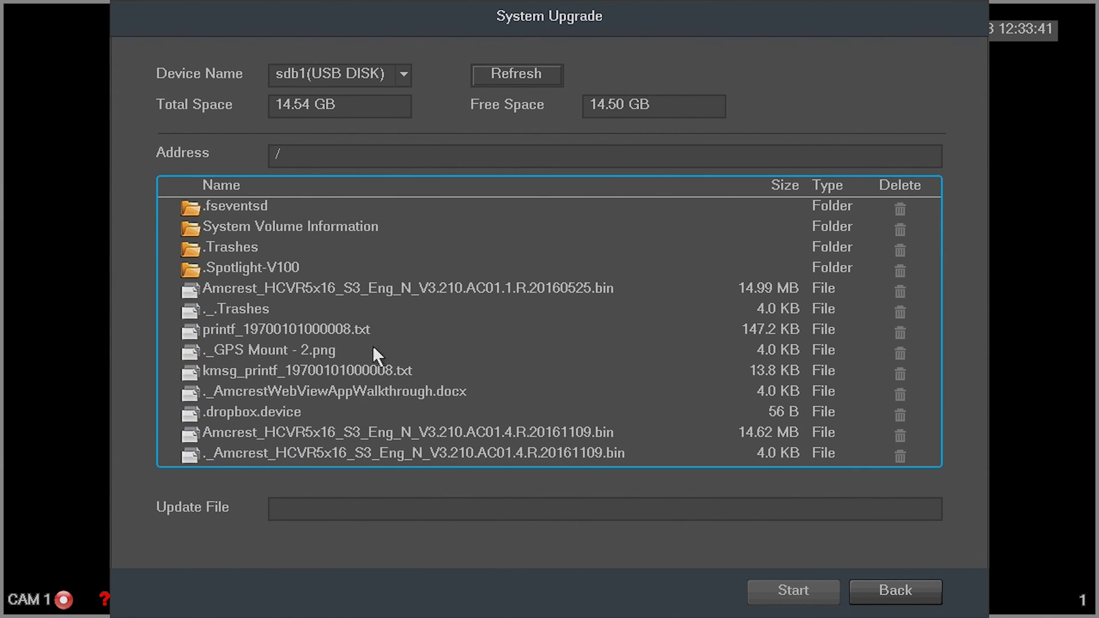
click(379, 433)
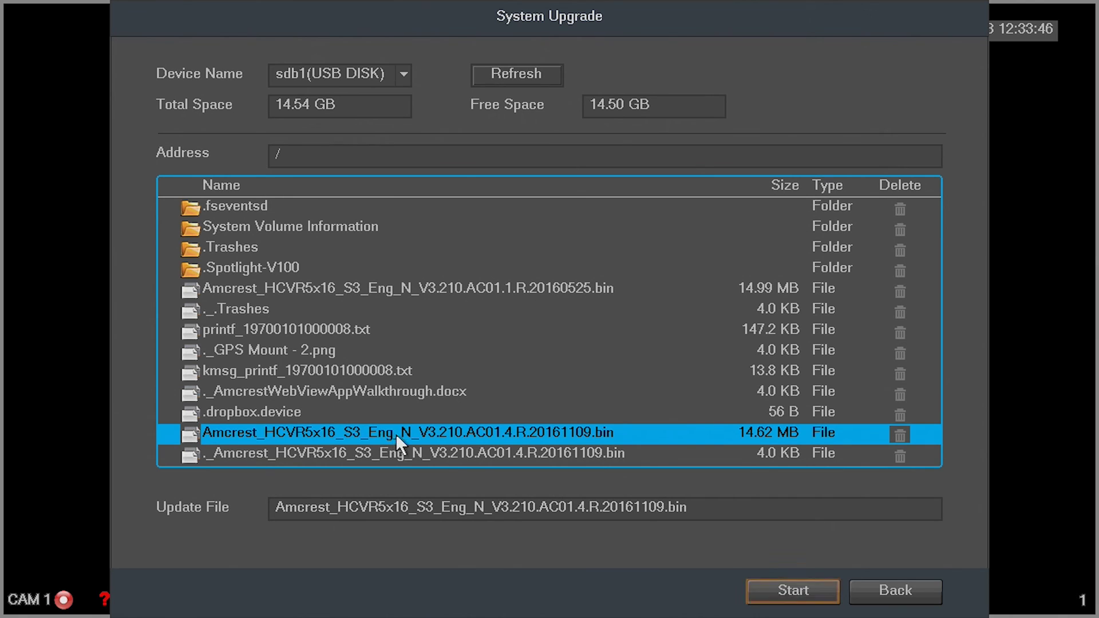
click(798, 591)
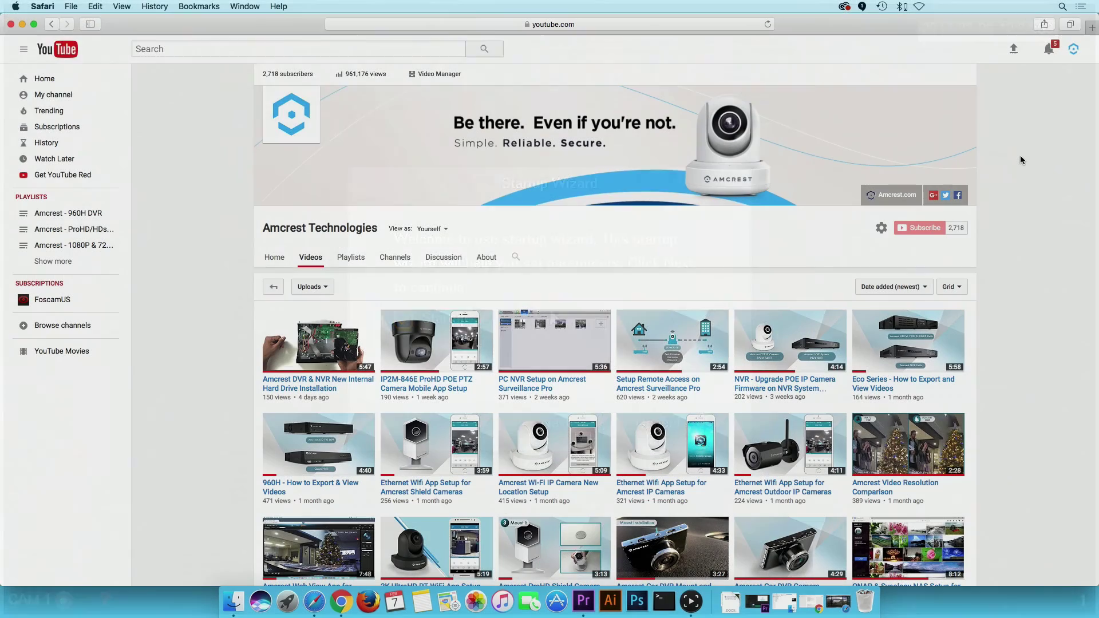
- Scroll down the Amcrest Technologies Videos page to browse more of its tutorial uploads
scroll(1020, 159, down, 5)
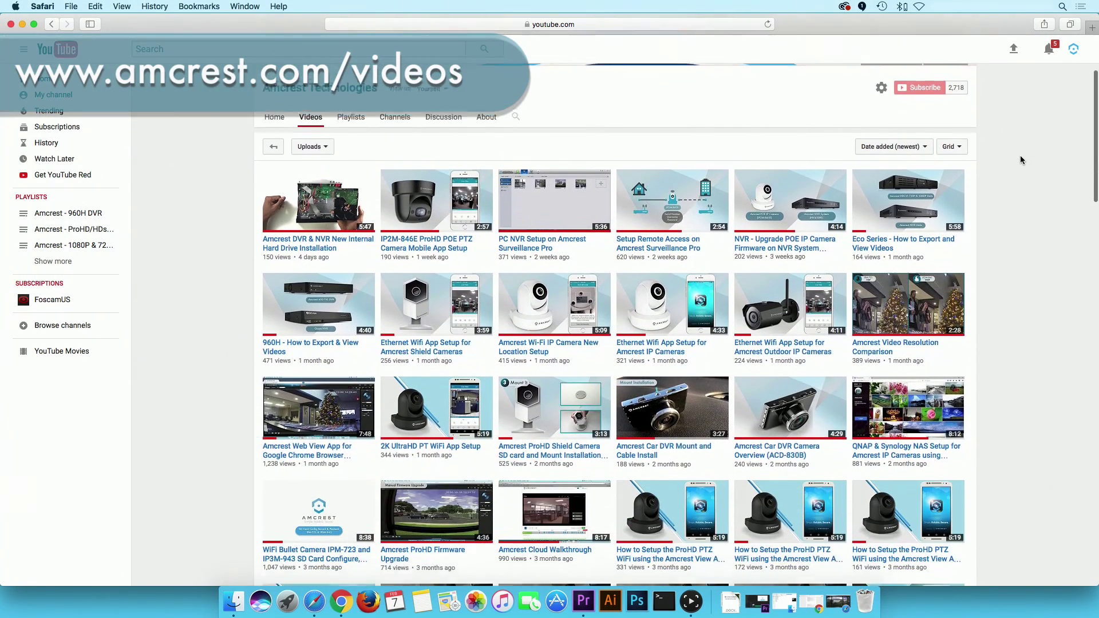
scroll(1020, 160, down, 1)
scroll(1019, 160, down, 9)
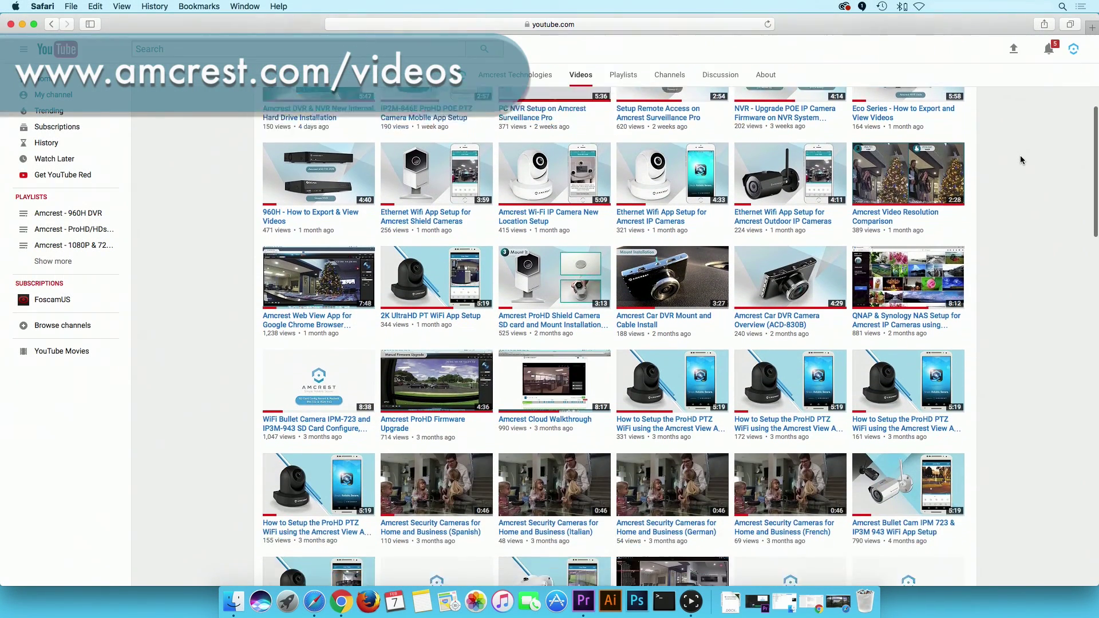
scroll(1020, 160, down, 10)
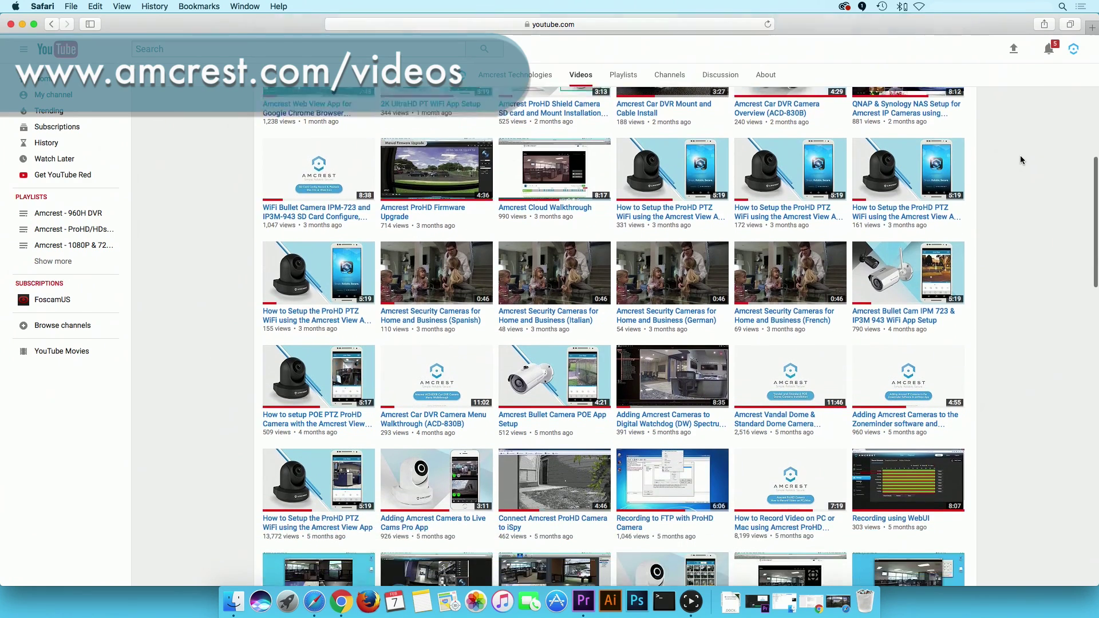